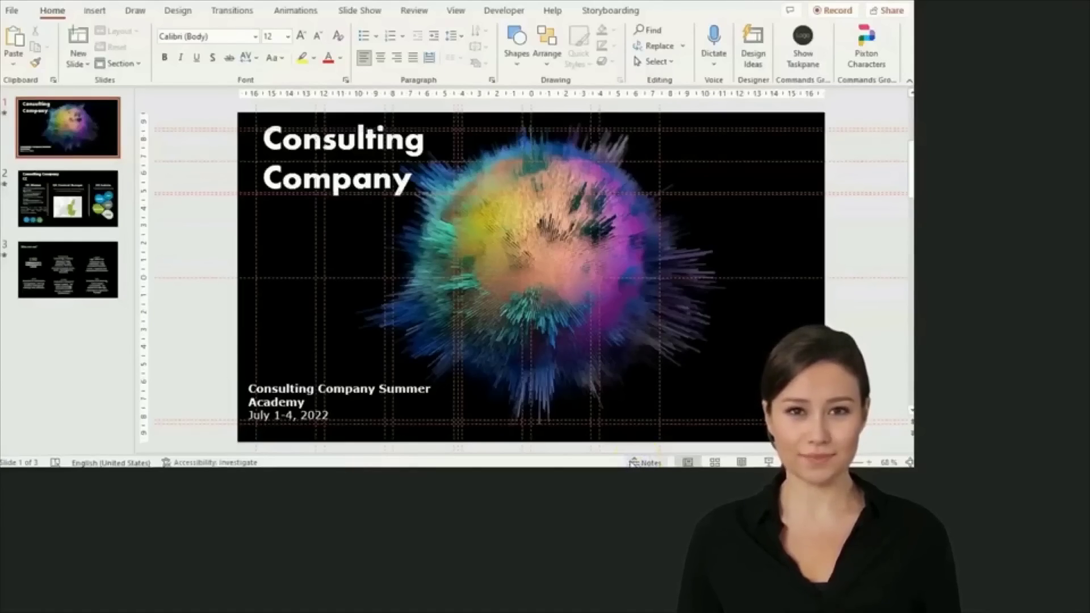
- Paste a speaker note welcoming viewers to Consulting Company Summer Academy 2019 into the title slide's notes
{"action": "left_click", "coordinate": [644, 463]}
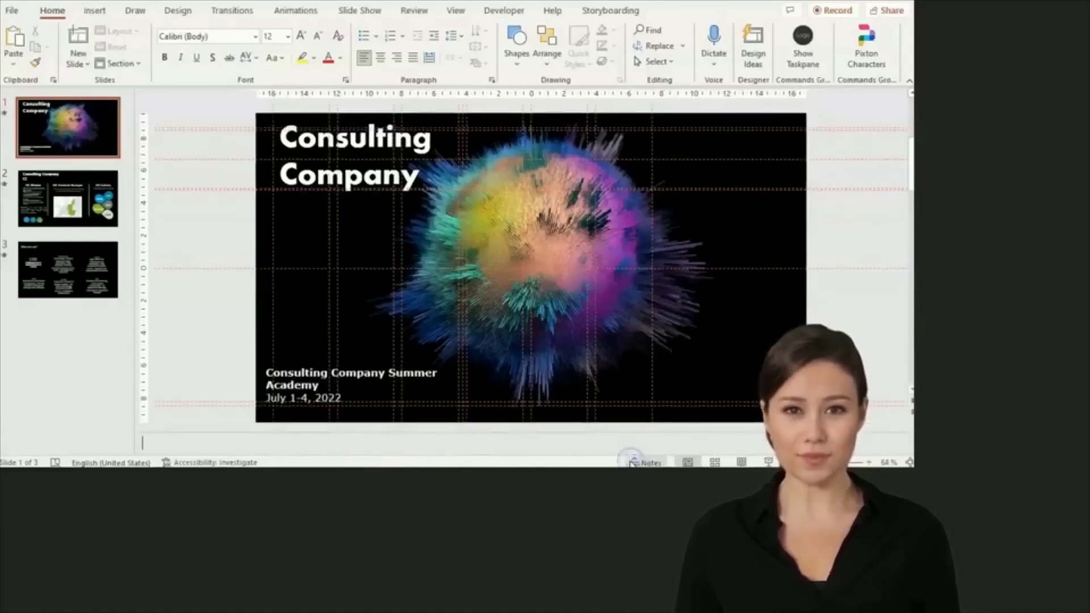
{"action": "left_click", "coordinate": [280, 452]}
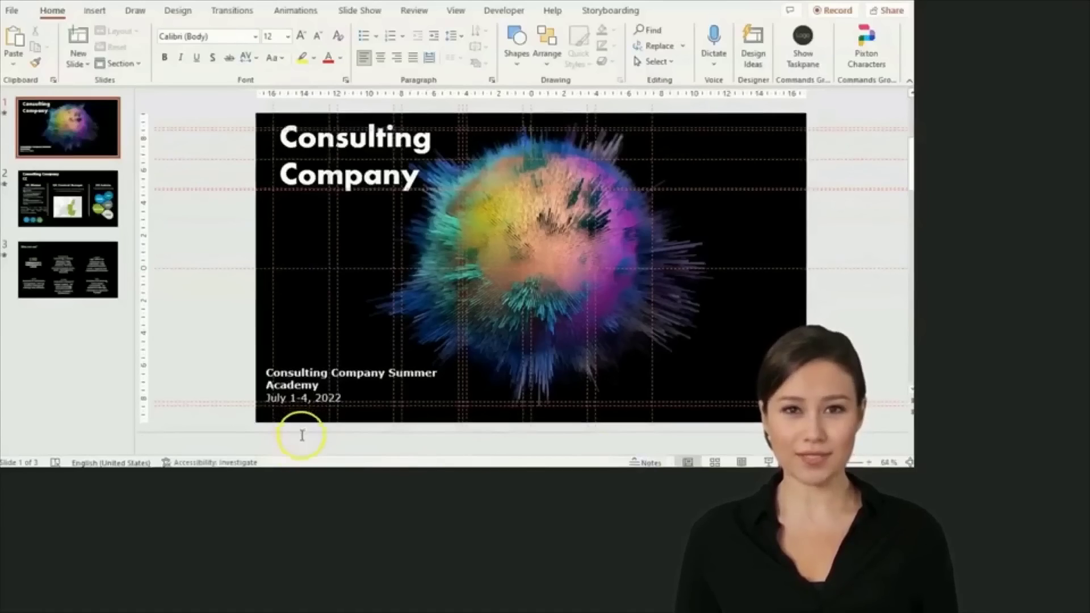
{"action": "left_click_drag", "start_coordinate": [301, 432], "coordinate": [306, 398]}
{"action": "key", "text": "ctrl+v"}
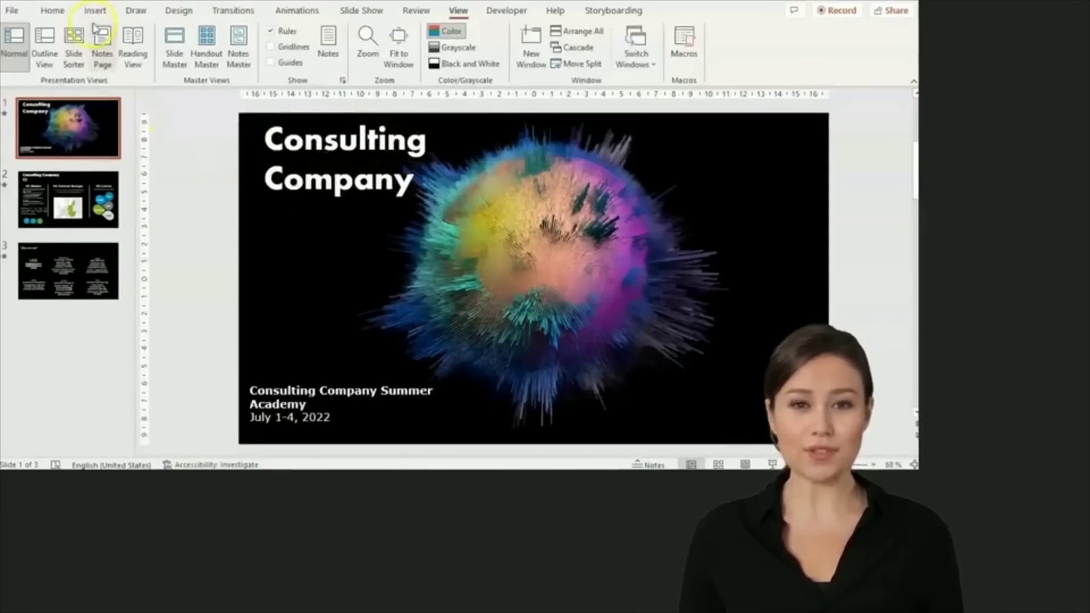
- Record a roughly 6-second Recorded Sound narration clip and insert it on the title slide
{"action": "left_click", "coordinate": [95, 11]}
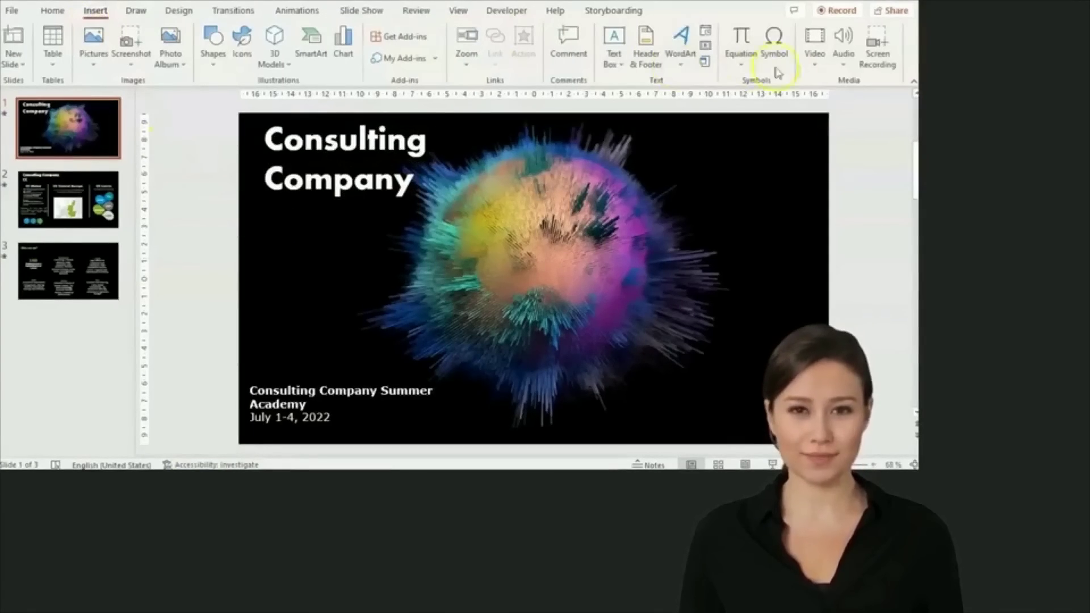
{"action": "left_click", "coordinate": [840, 67]}
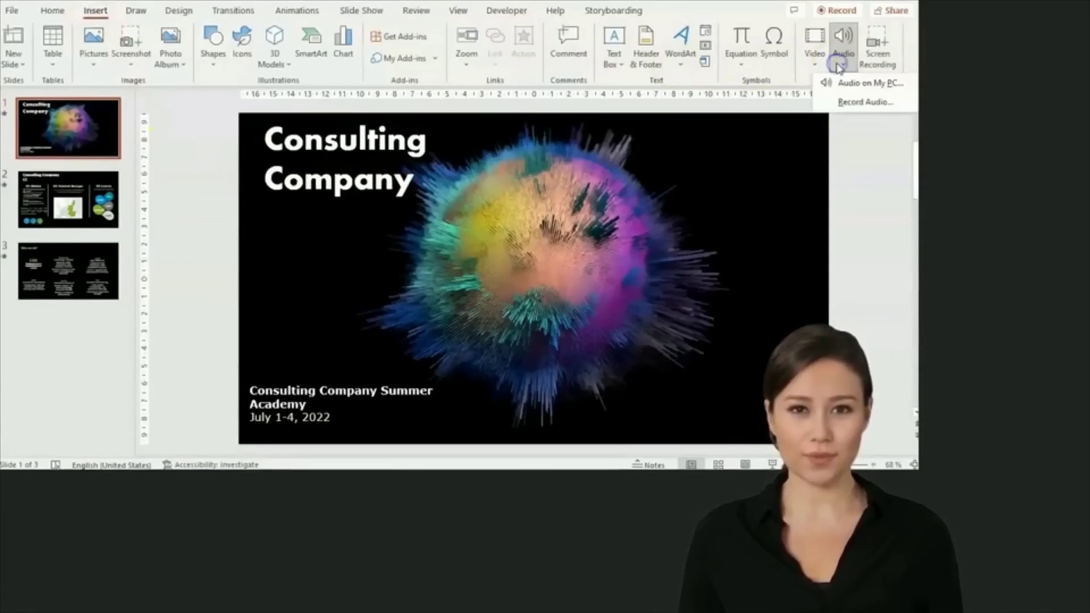
{"action": "left_click", "coordinate": [849, 104]}
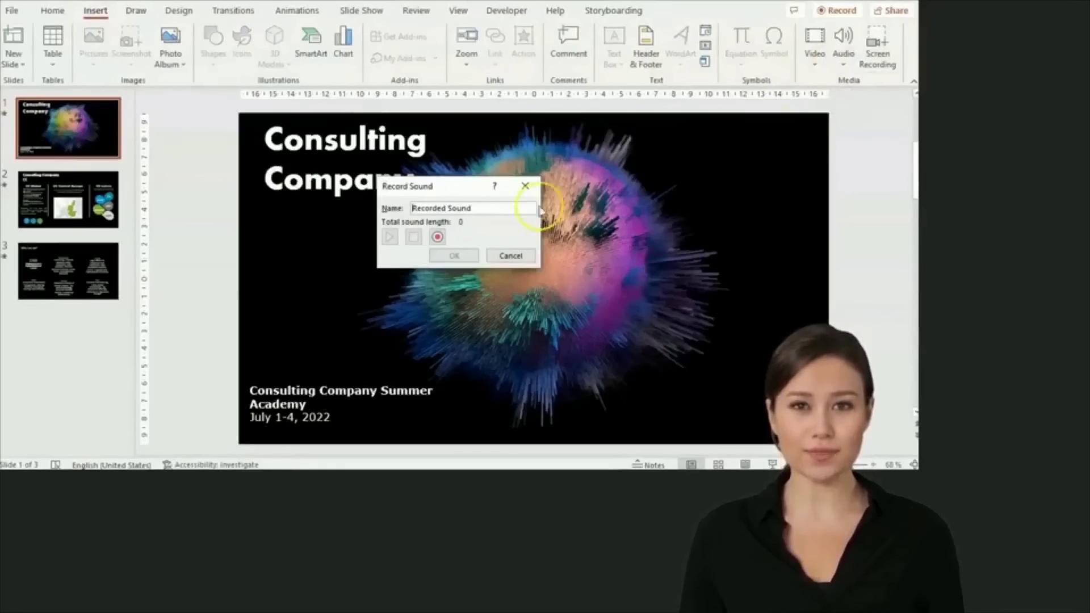
{"action": "left_click", "coordinate": [439, 237]}
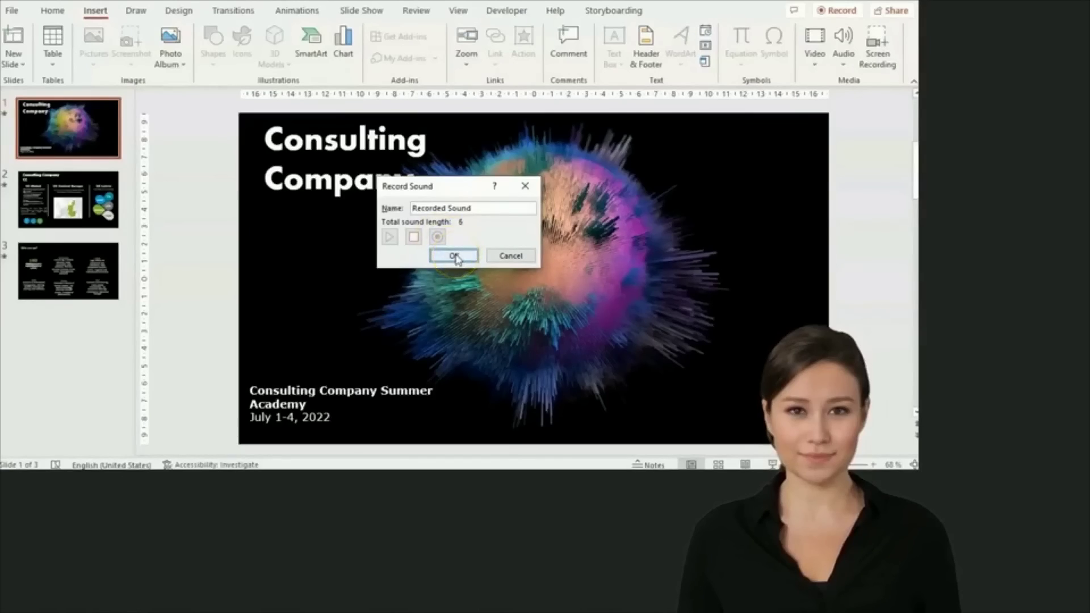
{"action": "left_click", "coordinate": [454, 257]}
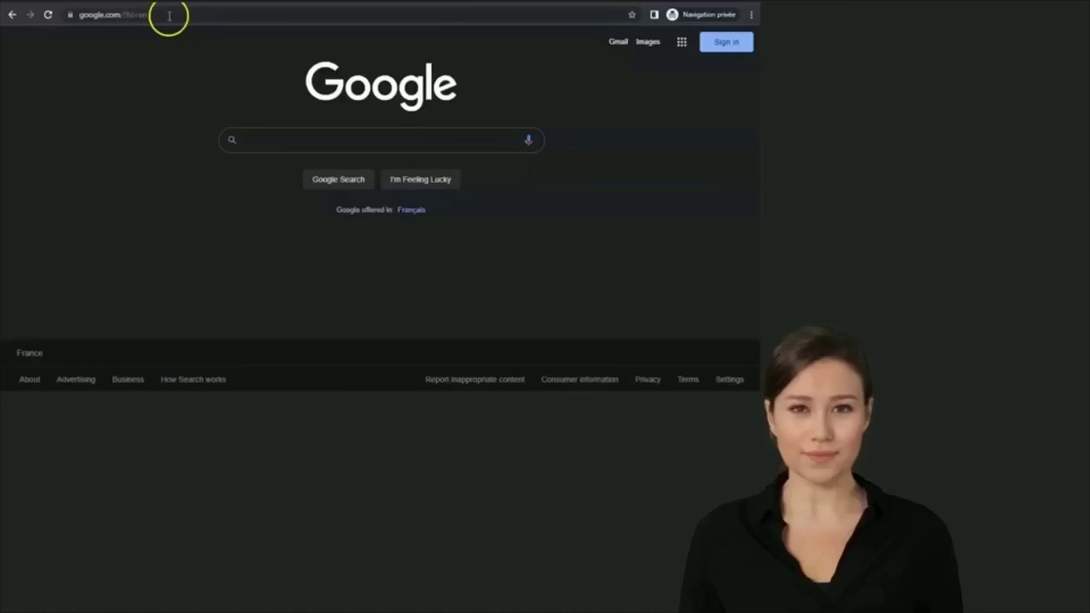
{"action": "left_click", "coordinate": [166, 17]}
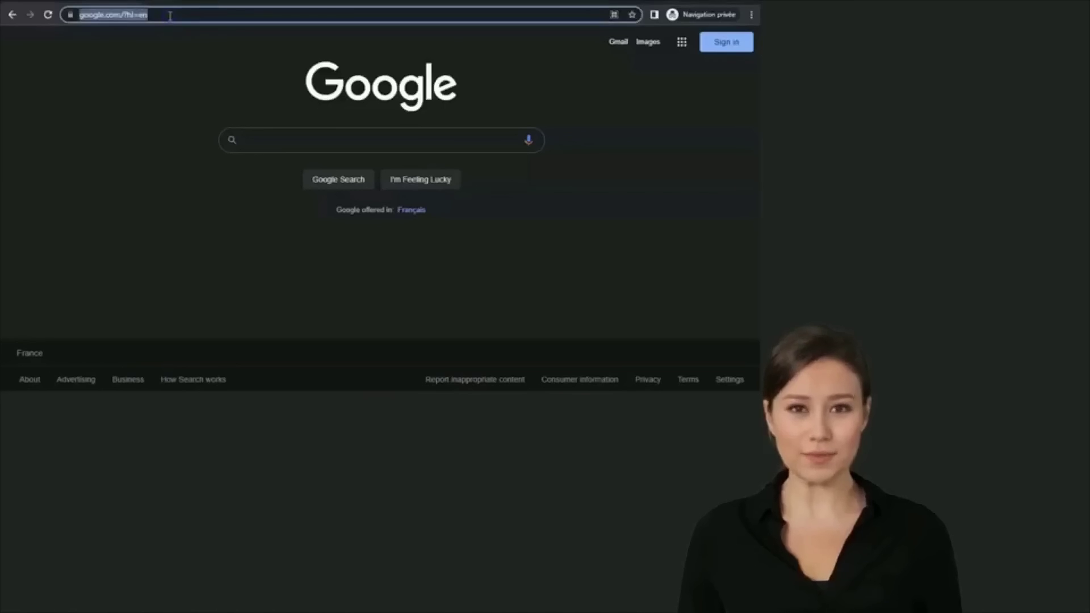
{"action": "type", "text": "www.automate.video"}
{"action": "key", "text": "Return"}
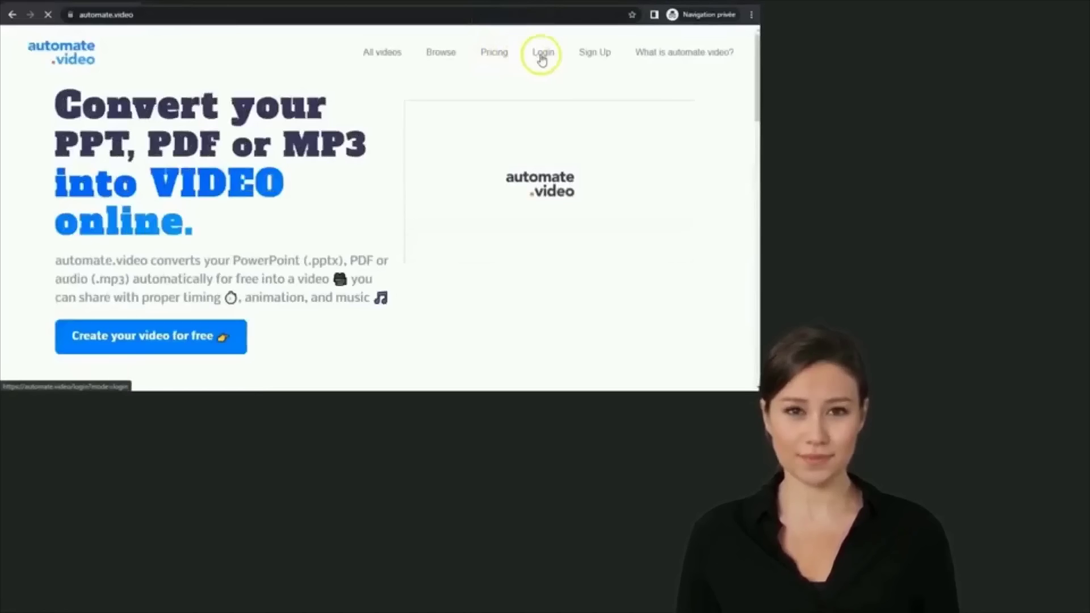
{"action": "left_click", "coordinate": [542, 57]}
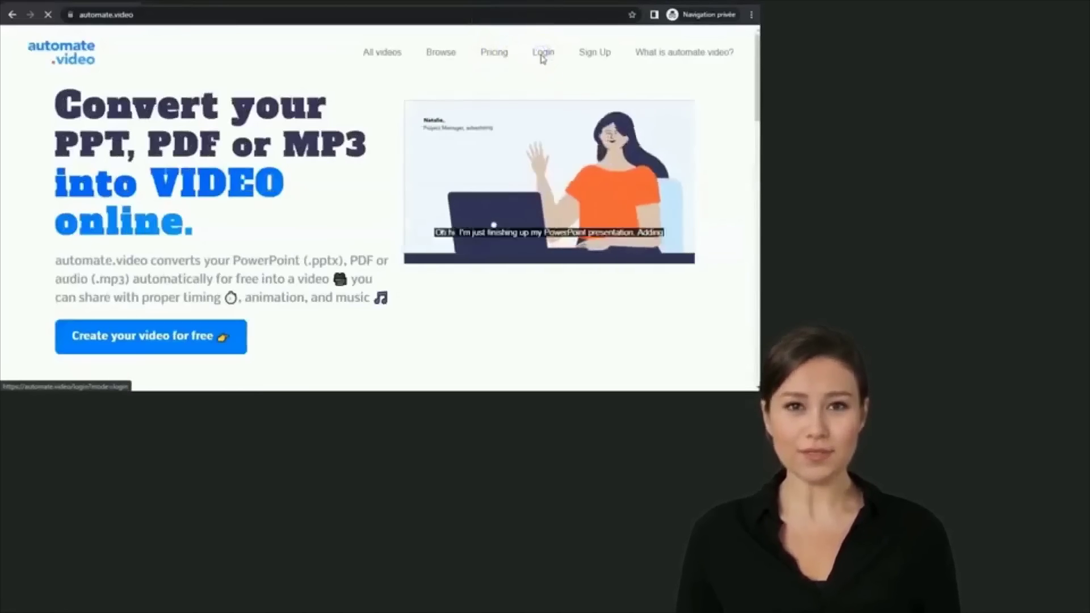
{"action": "left_click", "coordinate": [676, 51]}
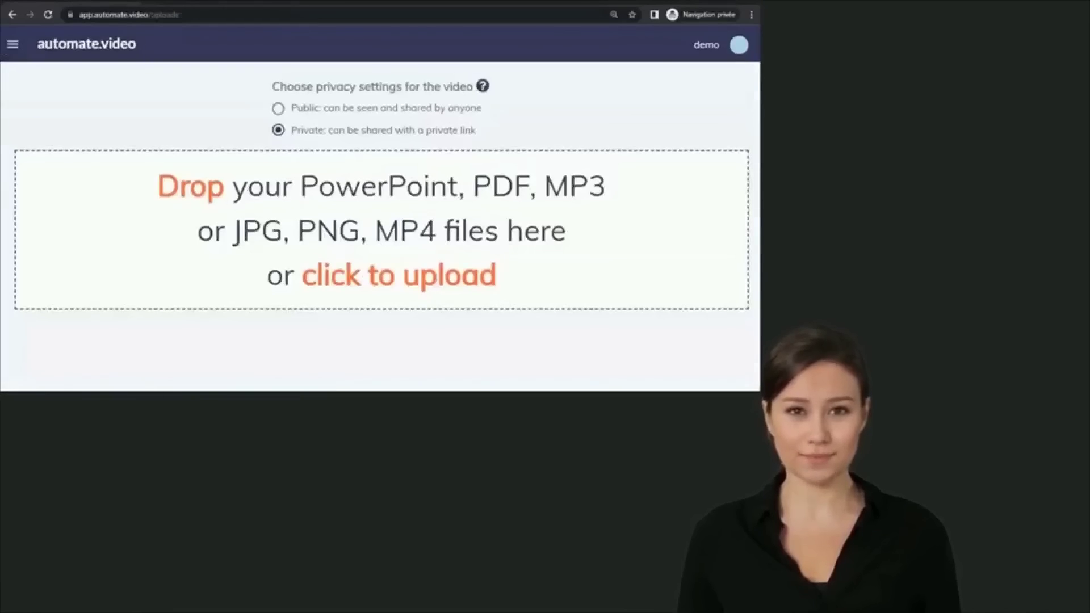
- Drag CC_summer_academy.pptx from the desktop onto the Drop zone to upload it
{"action": "left_click_drag", "start_coordinate": [758, 244], "coordinate": [369, 236]}
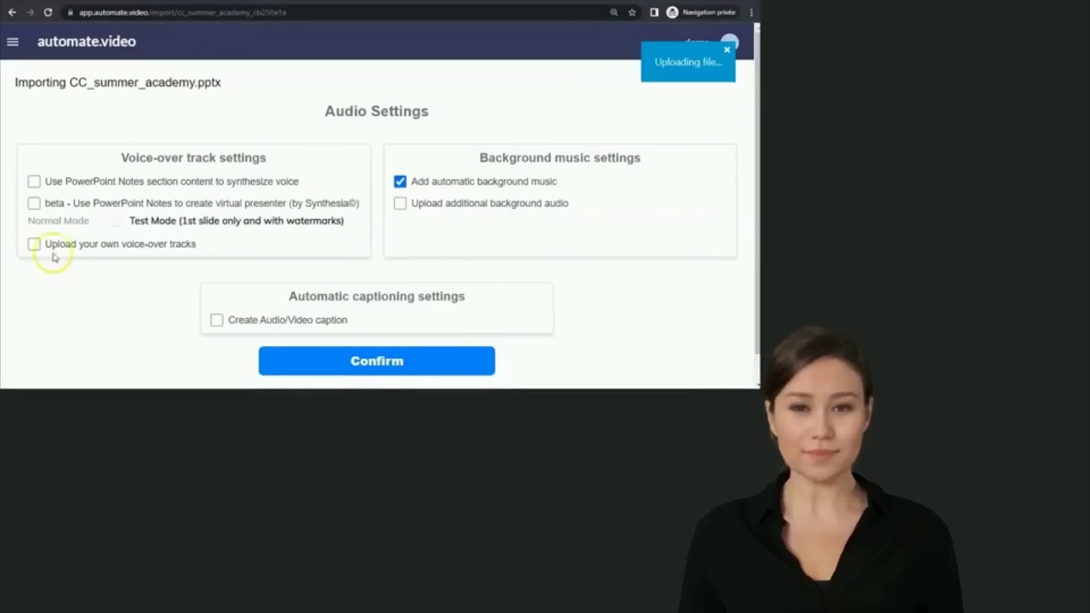
- Choose the beta Synthesia voice-over from PowerPoint Notes and read its acceptable use policy to the end
{"action": "left_click", "coordinate": [34, 203]}
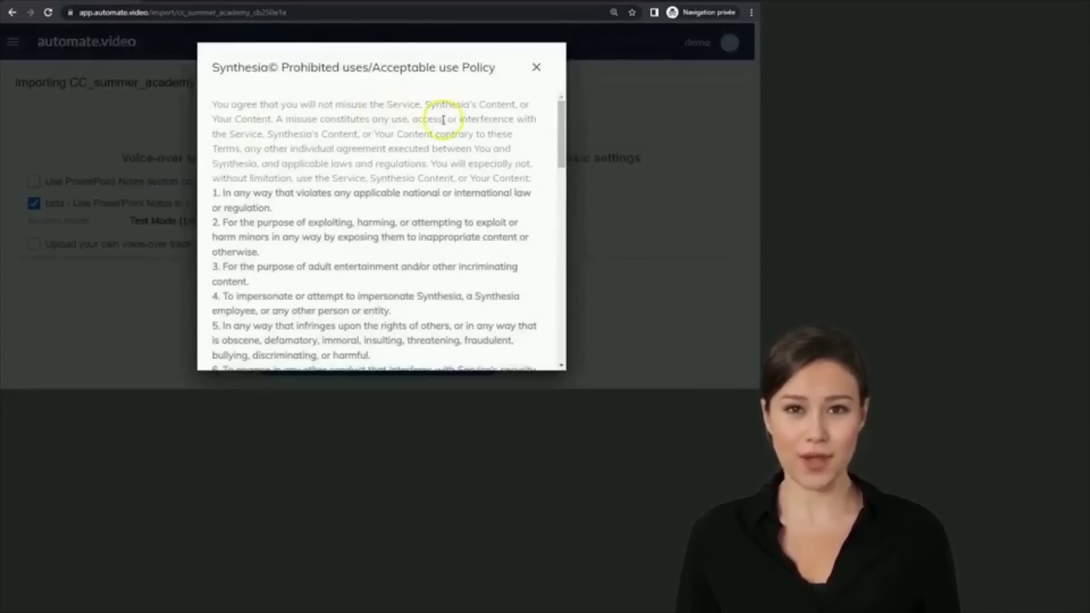
{"action": "scroll", "coordinate": [431, 138], "scroll_direction": "down", "scroll_amount": 1}
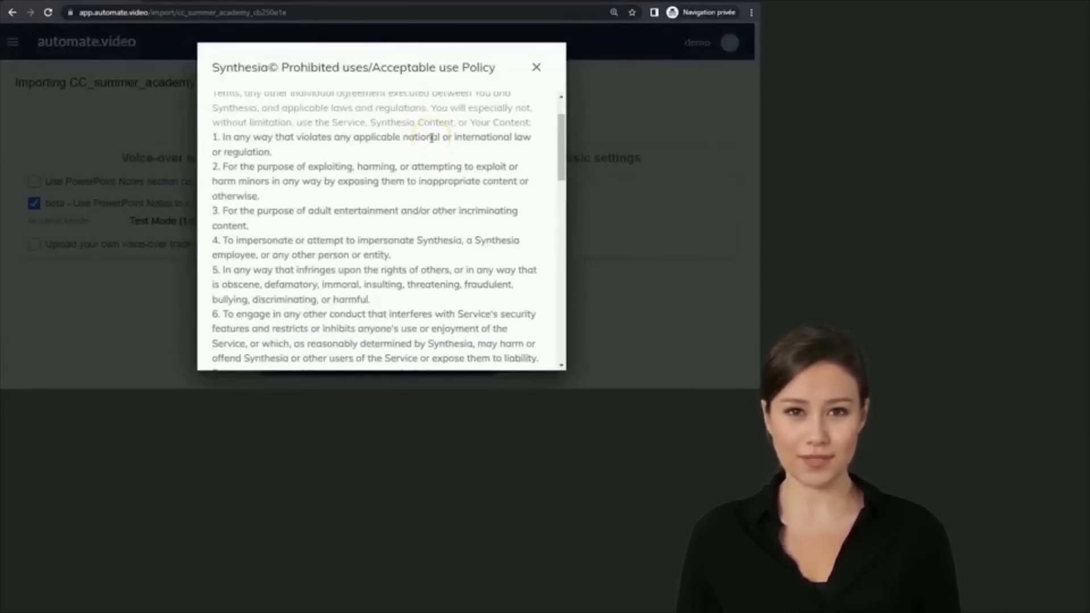
{"action": "scroll", "coordinate": [432, 139], "scroll_direction": "down", "scroll_amount": 1}
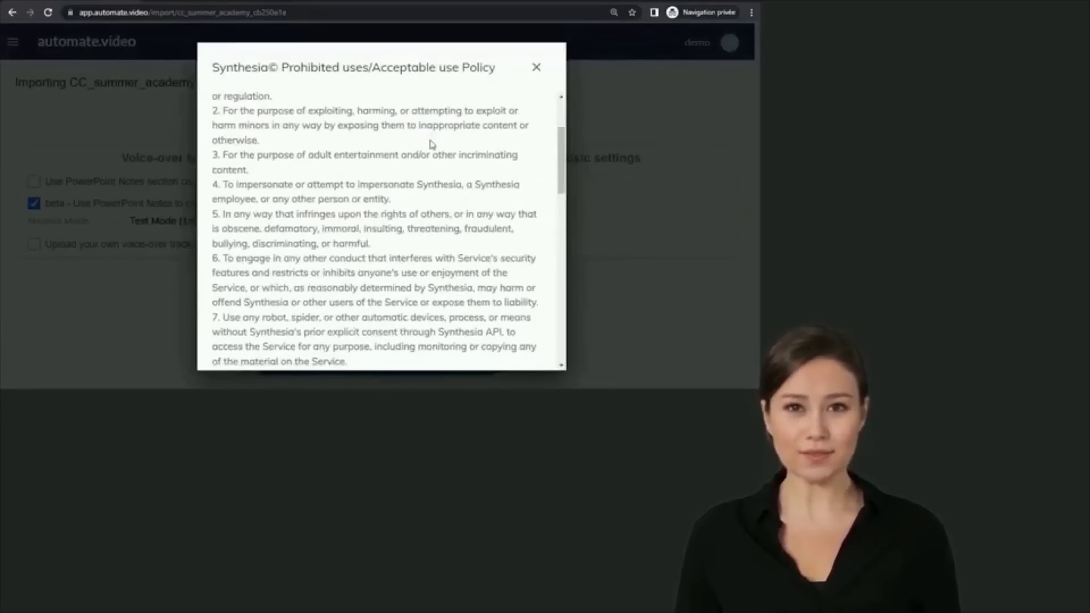
{"action": "scroll", "coordinate": [431, 146], "scroll_direction": "down", "scroll_amount": 1}
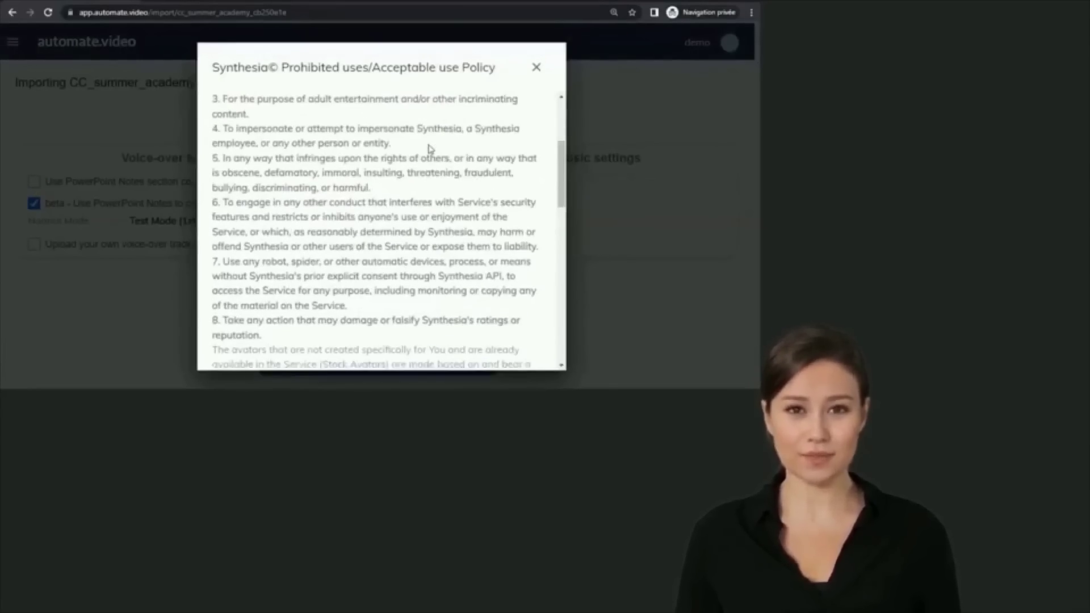
{"action": "scroll", "coordinate": [430, 149], "scroll_direction": "down", "scroll_amount": 1}
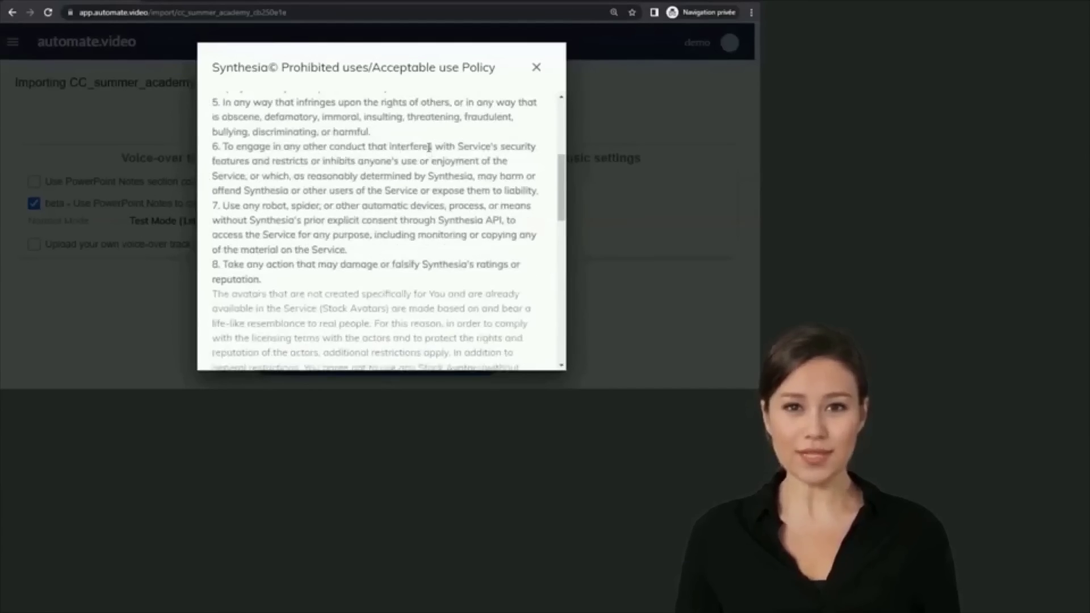
{"action": "scroll", "coordinate": [426, 158], "scroll_direction": "down", "scroll_amount": 2}
{"action": "scroll", "coordinate": [425, 155], "scroll_direction": "down", "scroll_amount": 2}
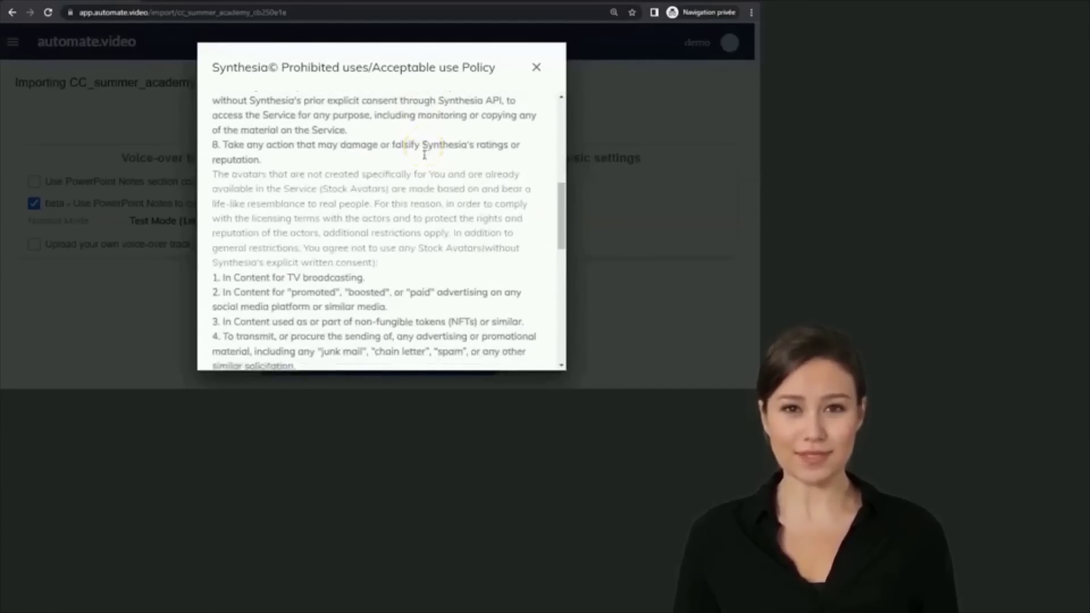
{"action": "scroll", "coordinate": [421, 155], "scroll_direction": "down", "scroll_amount": 2}
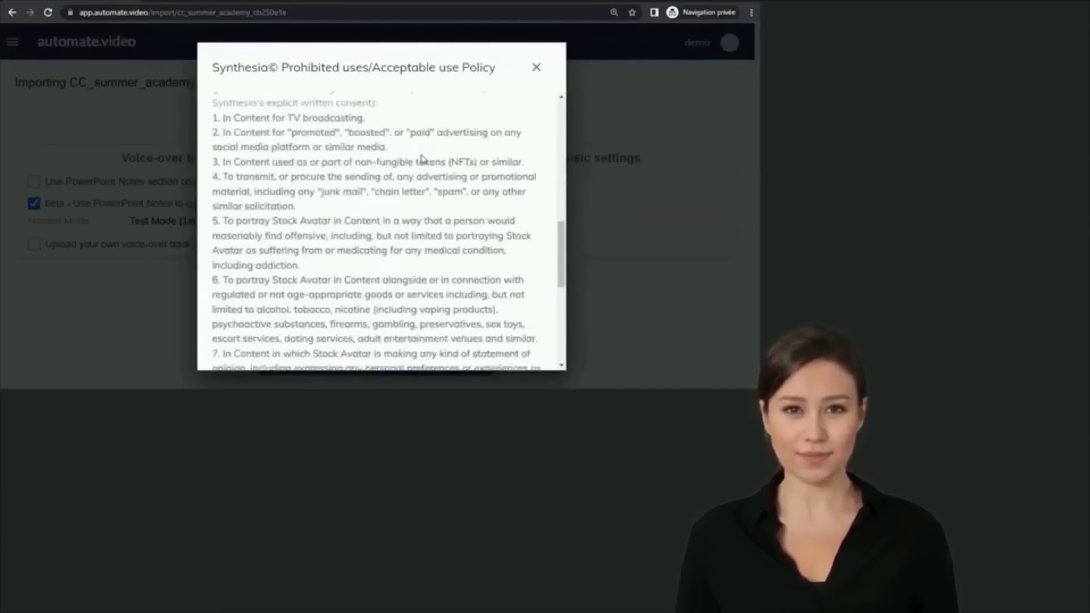
{"action": "scroll", "coordinate": [421, 159], "scroll_direction": "down", "scroll_amount": 2}
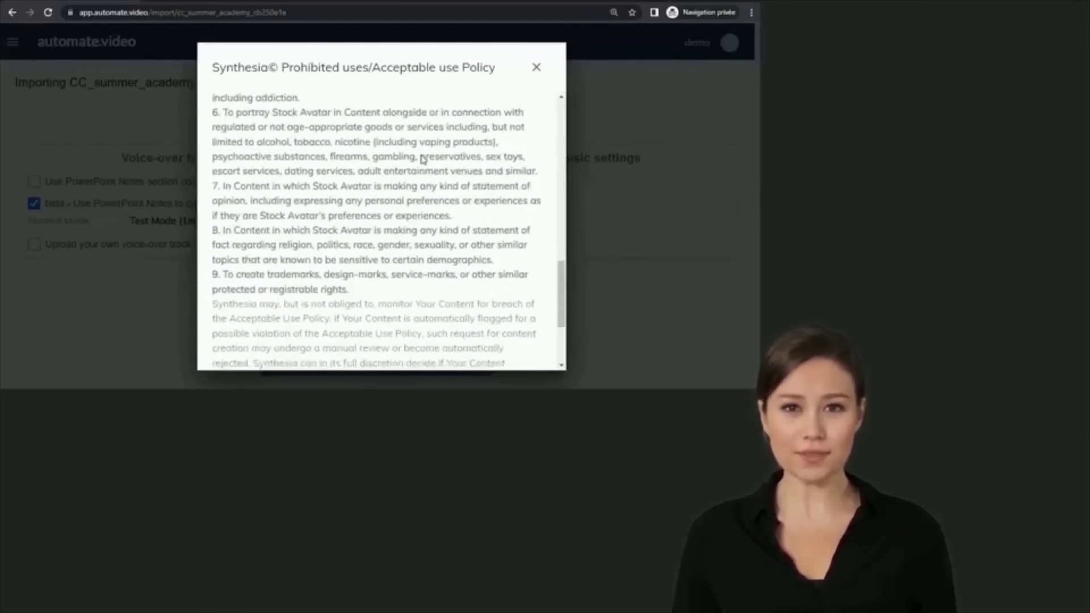
{"action": "scroll", "coordinate": [421, 158], "scroll_direction": "down", "scroll_amount": 2}
{"action": "scroll", "coordinate": [419, 159], "scroll_direction": "down", "scroll_amount": 1}
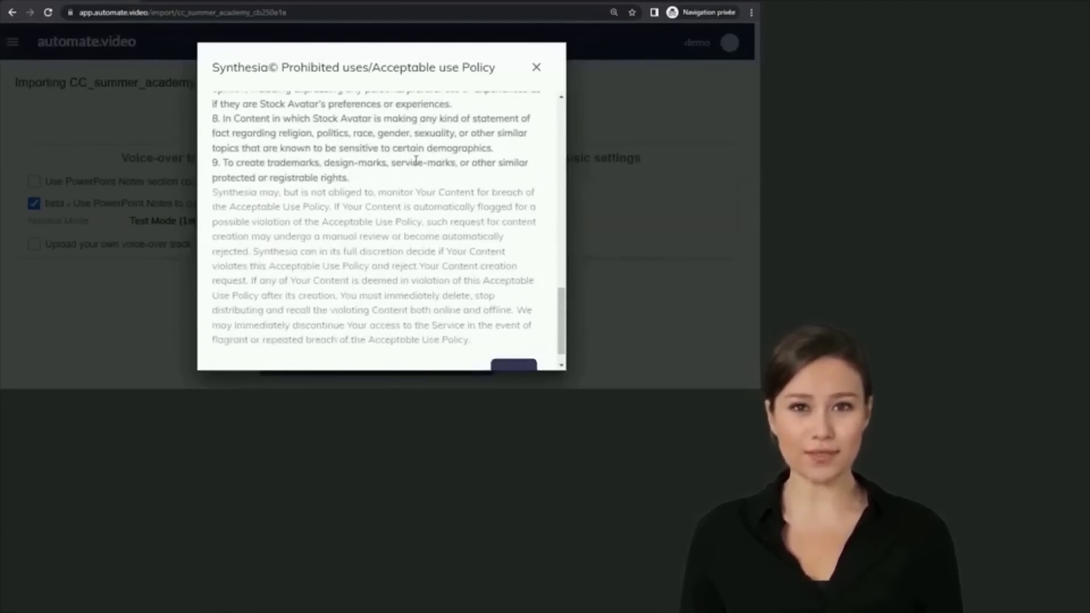
{"action": "scroll", "coordinate": [419, 160], "scroll_direction": "down", "scroll_amount": 1}
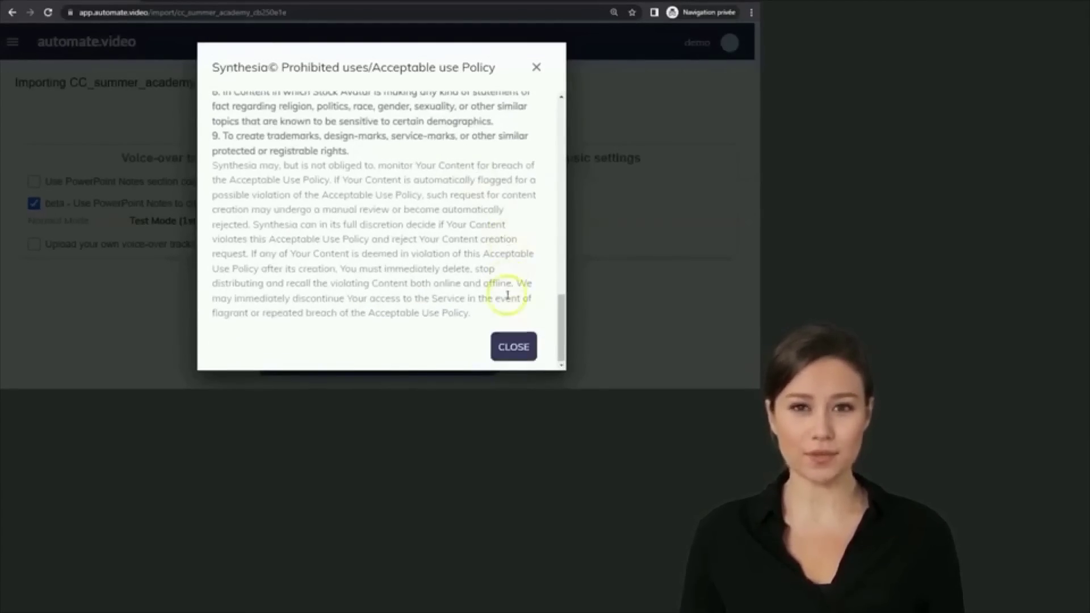
- Close the policy, select Paul instead of Jonathan as presenter, and close the picker
{"action": "left_click", "coordinate": [514, 347]}
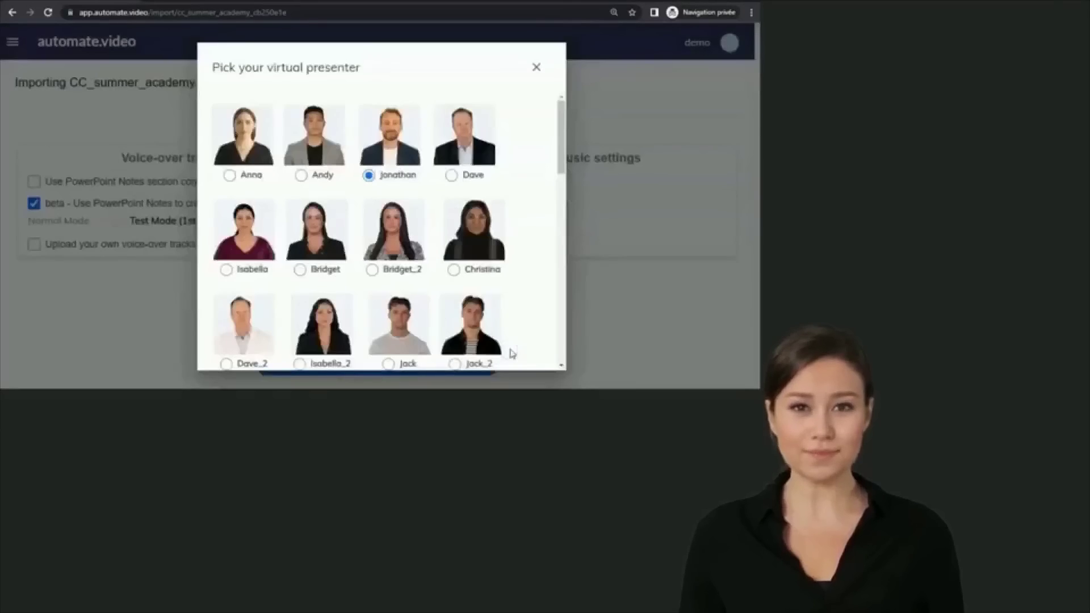
{"action": "scroll", "coordinate": [509, 184], "scroll_direction": "down", "scroll_amount": 1}
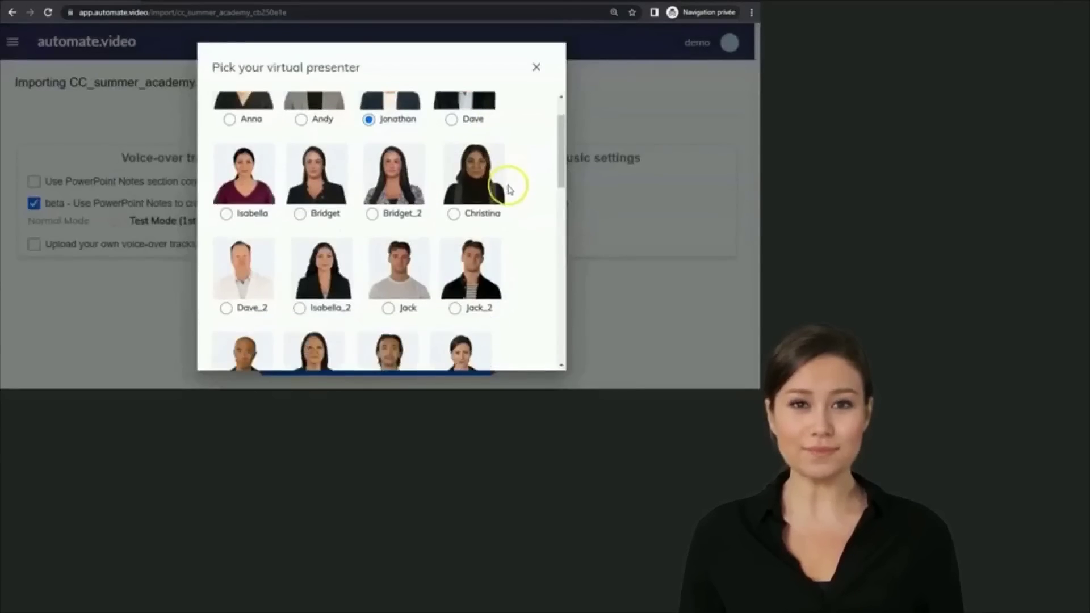
{"action": "scroll", "coordinate": [506, 207], "scroll_direction": "down", "scroll_amount": 1}
{"action": "scroll", "coordinate": [506, 209], "scroll_direction": "down", "scroll_amount": 2}
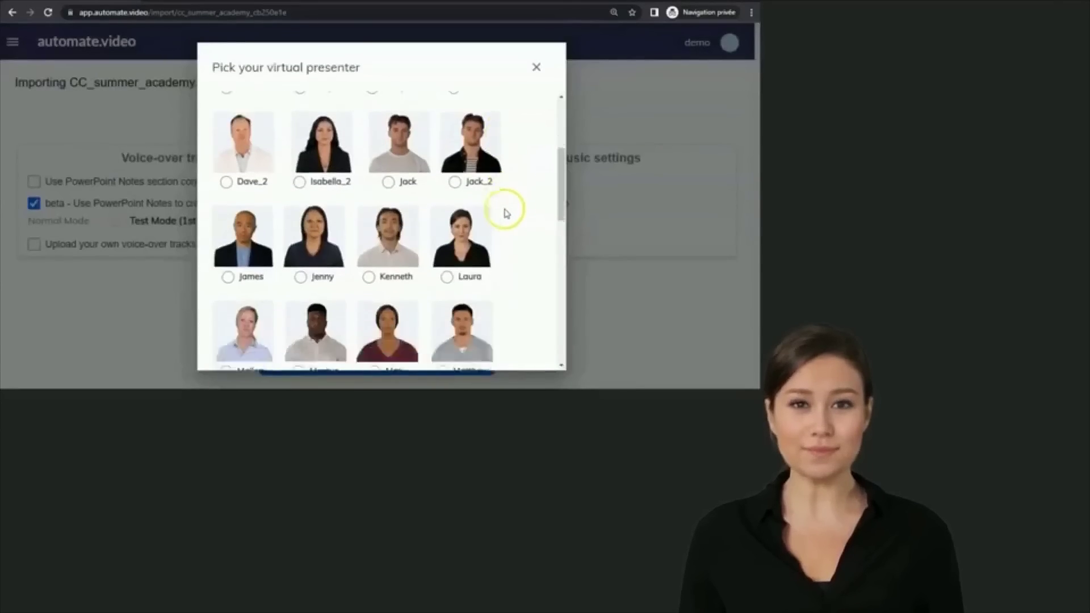
{"action": "scroll", "coordinate": [508, 214], "scroll_direction": "down", "scroll_amount": 2}
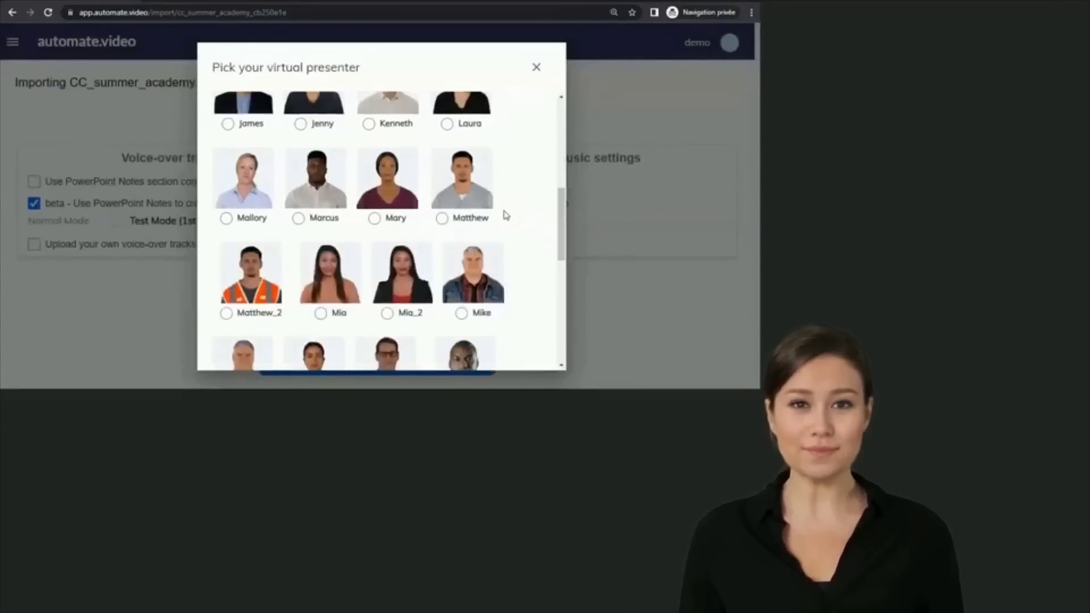
{"action": "scroll", "coordinate": [506, 214], "scroll_direction": "down", "scroll_amount": 2}
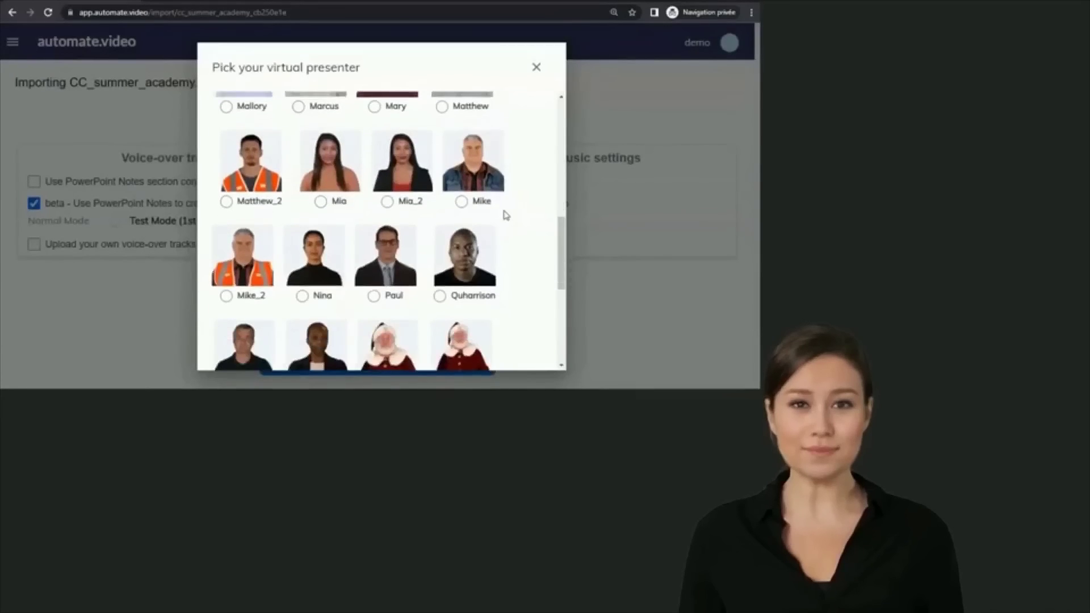
{"action": "scroll", "coordinate": [506, 215], "scroll_direction": "down", "scroll_amount": 2}
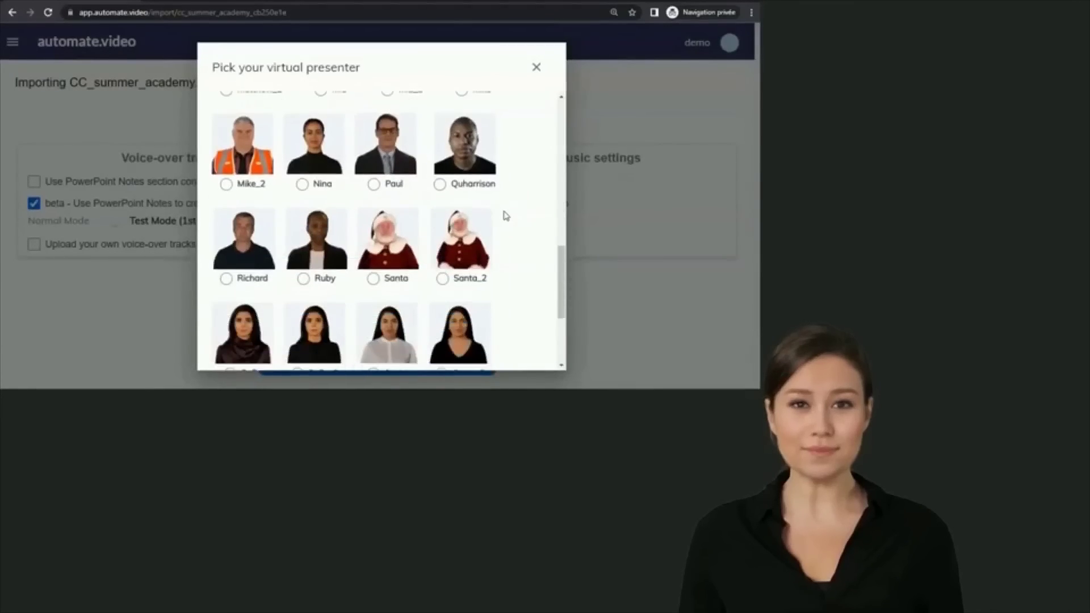
{"action": "scroll", "coordinate": [506, 216], "scroll_direction": "down", "scroll_amount": 3}
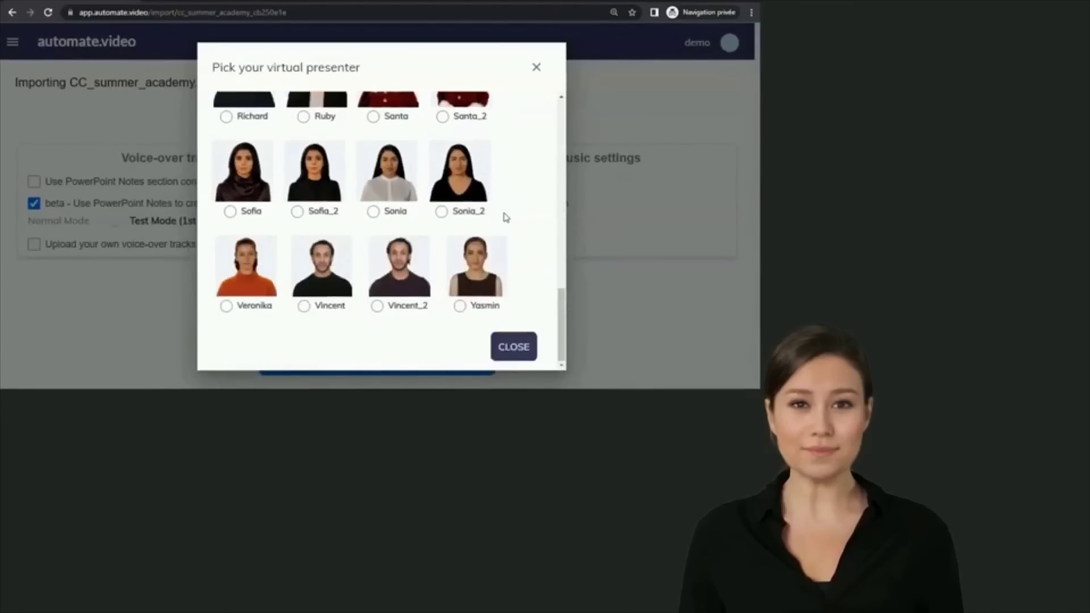
{"action": "scroll", "coordinate": [506, 218], "scroll_direction": "up", "scroll_amount": 3}
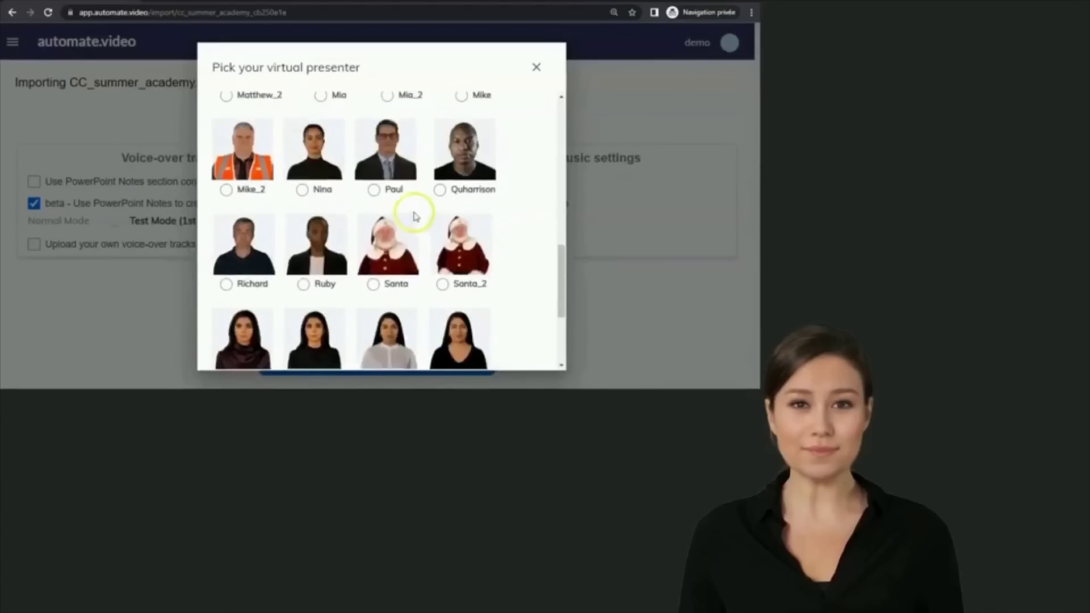
{"action": "left_click", "coordinate": [373, 190]}
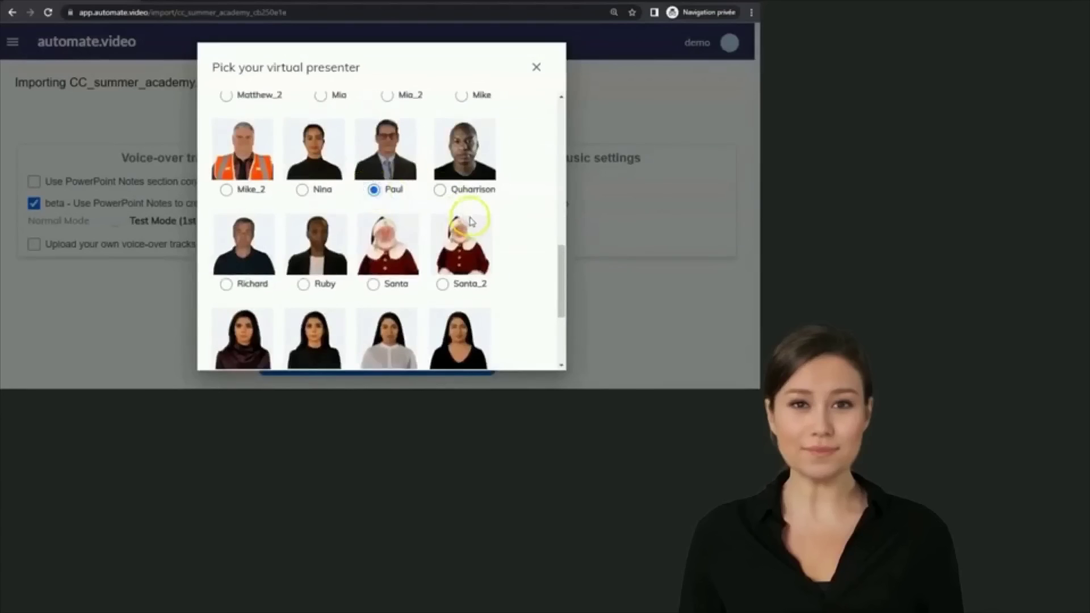
{"action": "scroll", "coordinate": [471, 233], "scroll_direction": "down", "scroll_amount": 3}
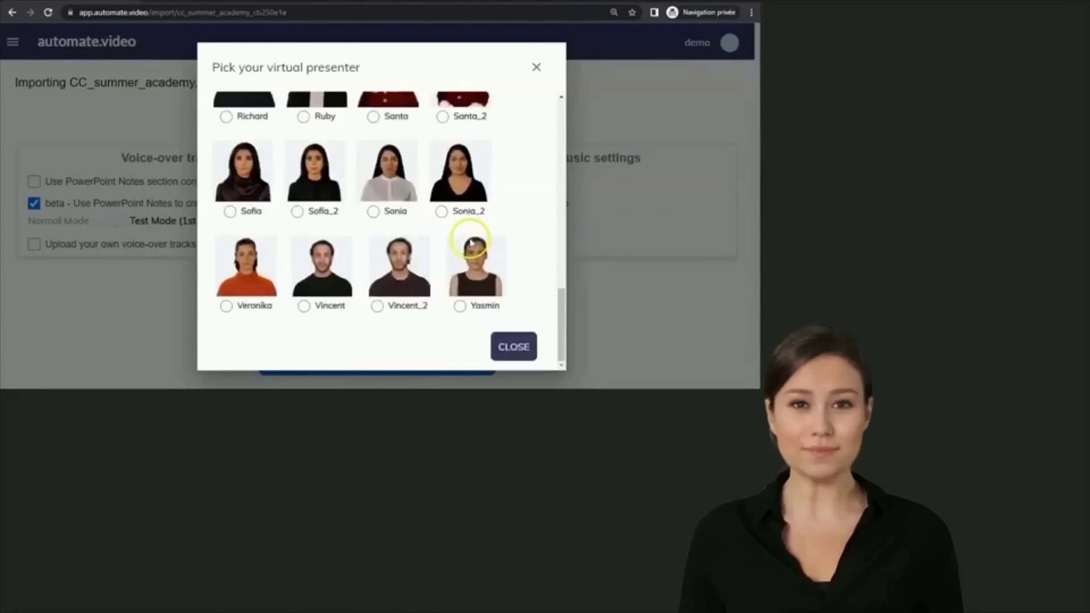
{"action": "left_click", "coordinate": [514, 347]}
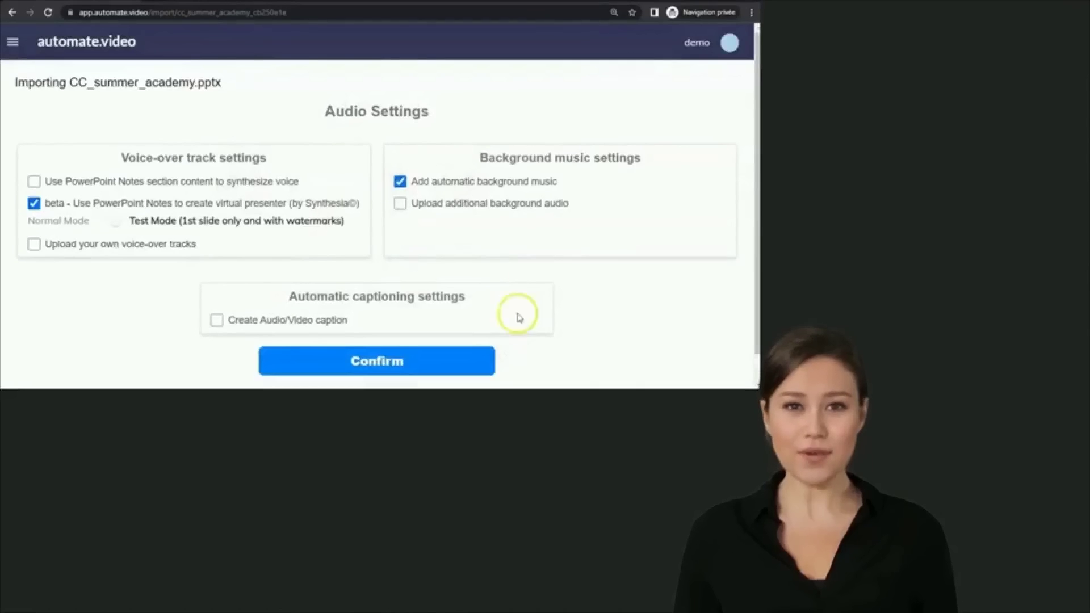
- Switch the Synthesia presenter to Normal Mode and uncheck 'Add automatic background music'
{"action": "left_click", "coordinate": [108, 225]}
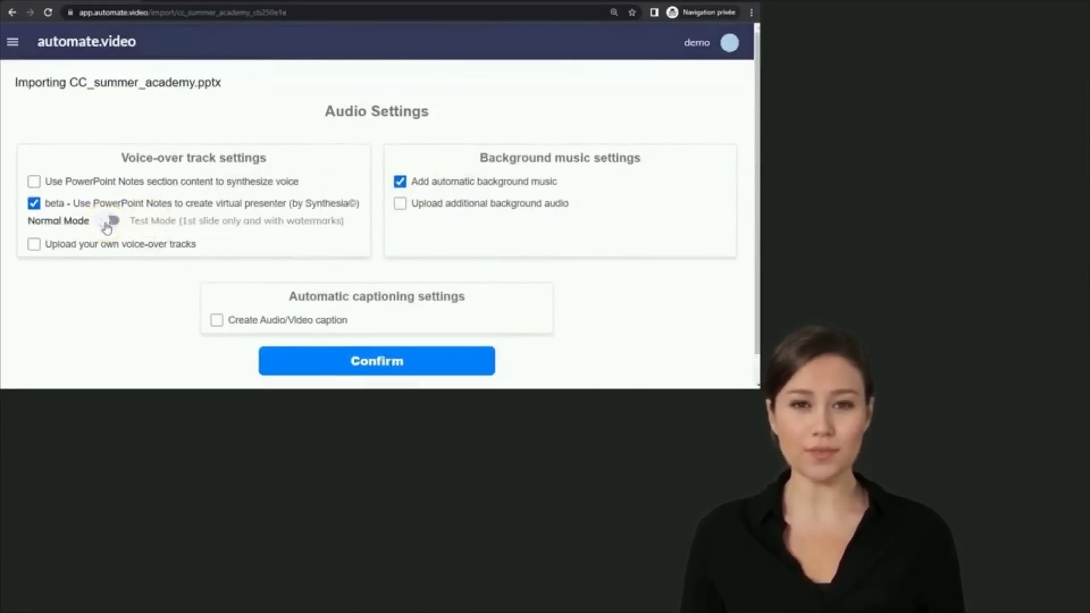
{"action": "left_click", "coordinate": [112, 224]}
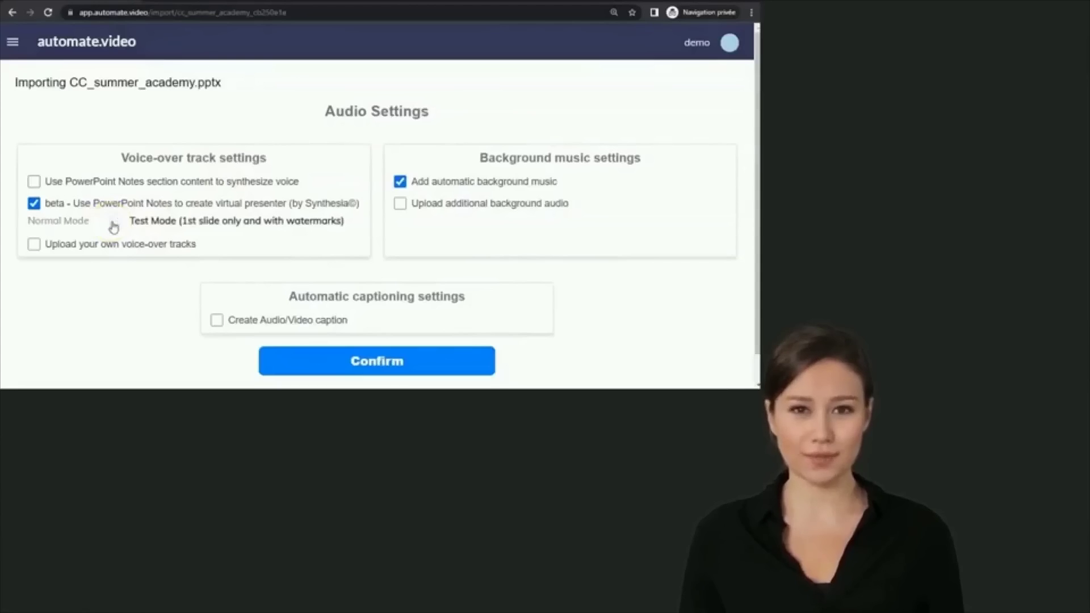
{"action": "left_click", "coordinate": [104, 222]}
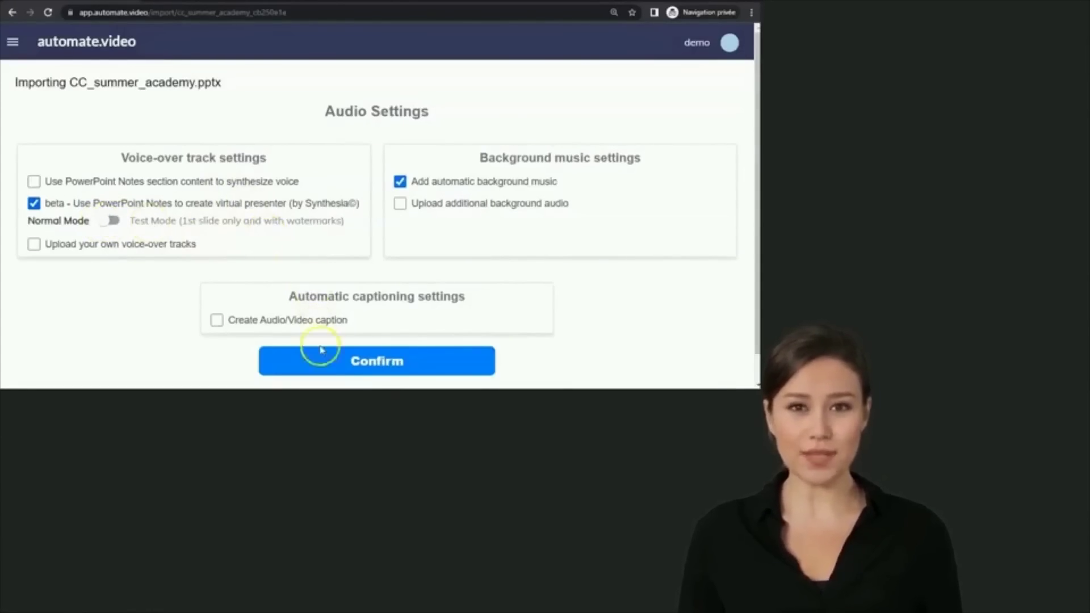
{"action": "left_click", "coordinate": [316, 368]}
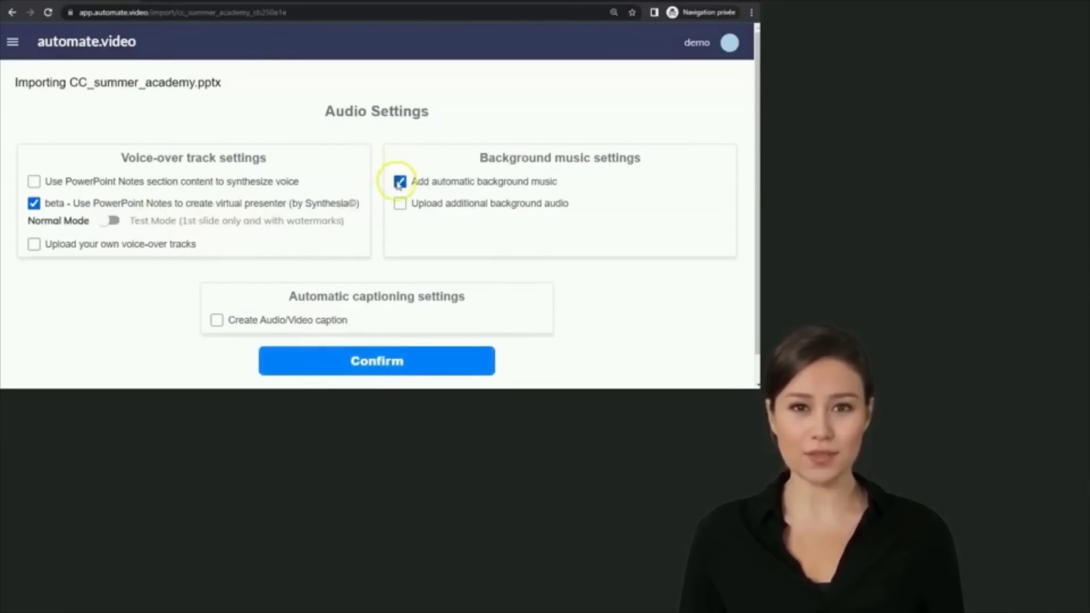
{"action": "left_click", "coordinate": [400, 182]}
{"action": "left_click", "coordinate": [337, 373]}
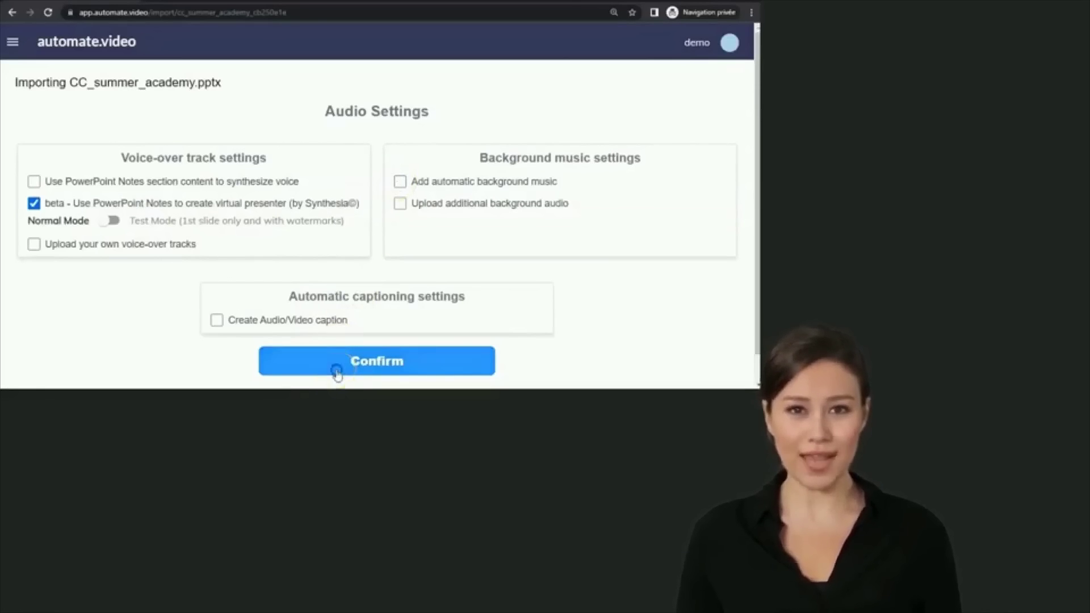
- Confirm the audio settings so CC_summer_academy.pptx starts importing
{"action": "left_click", "coordinate": [338, 374]}
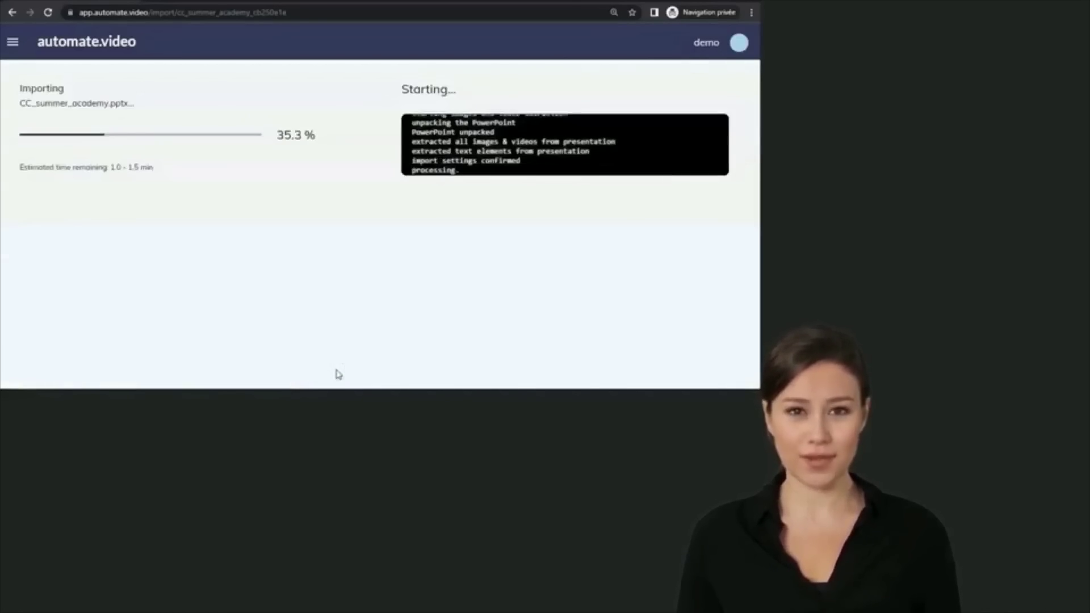